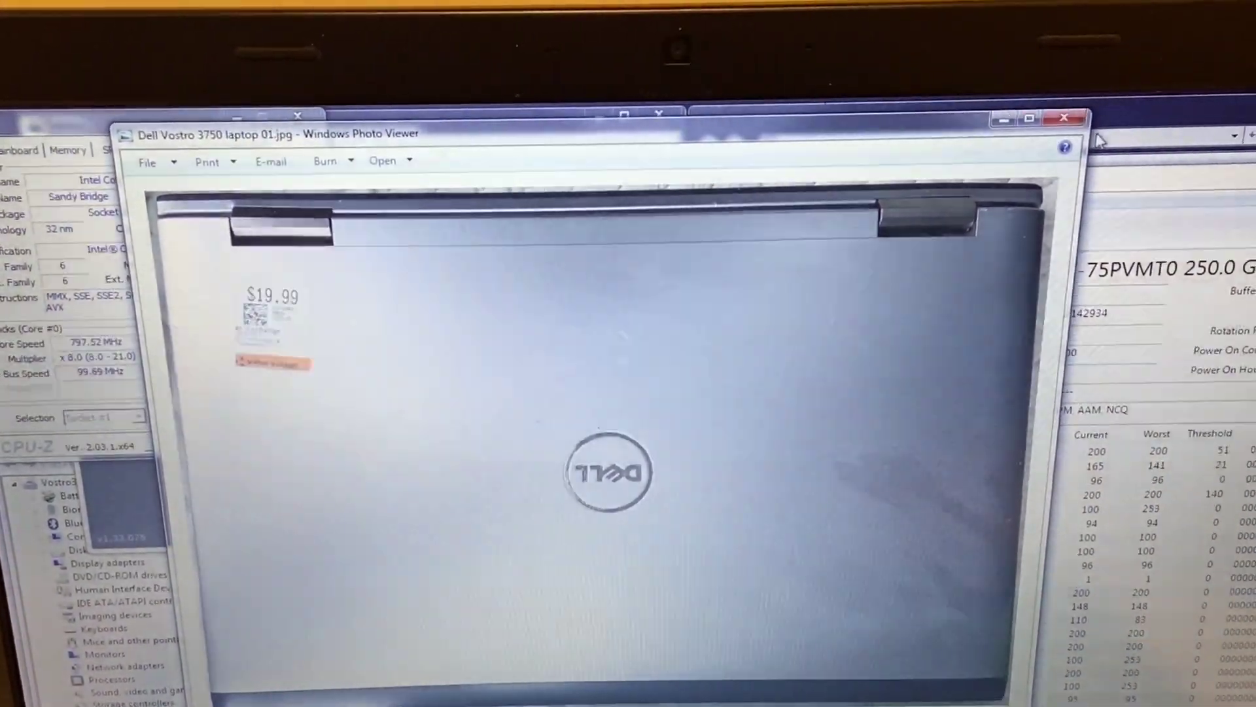
Step: Close the $19.99 Dell laptop photo to reveal CPU-Z's i3-2310M processor details
click(1058, 134)
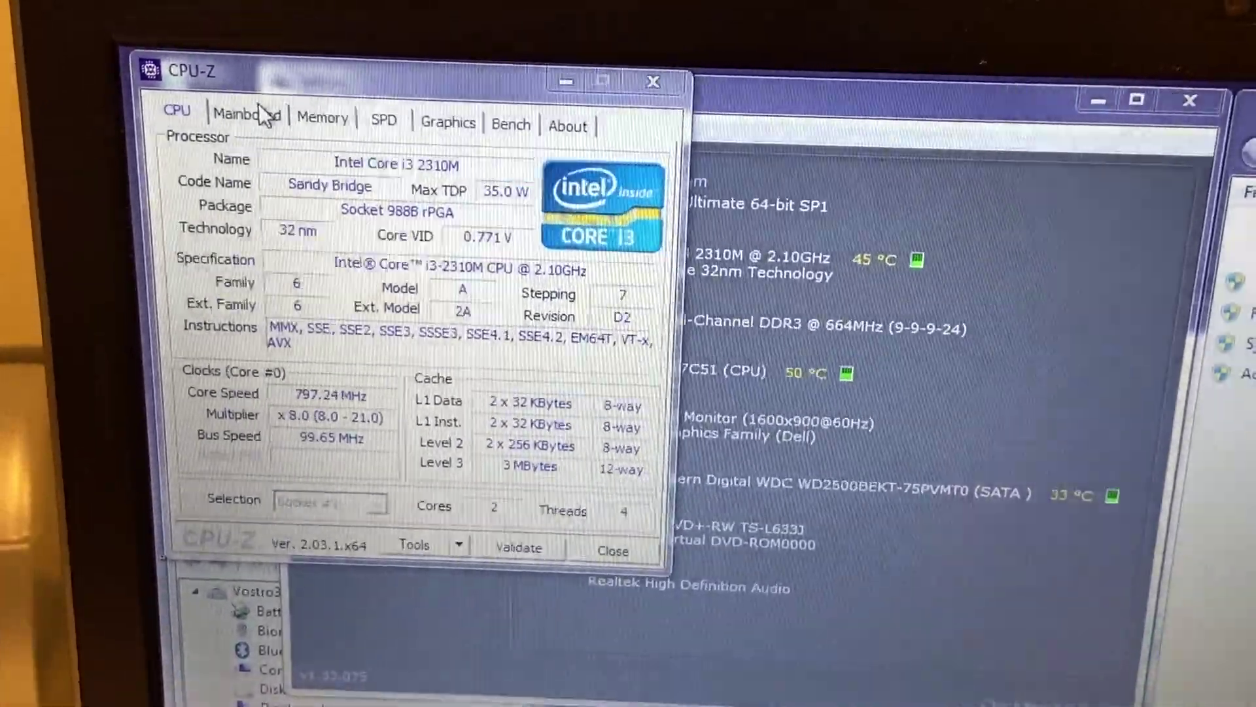
Step: Review CPU-Z's motherboard details, then its memory page showing 4 GB dual-channel DDR3
click(273, 99)
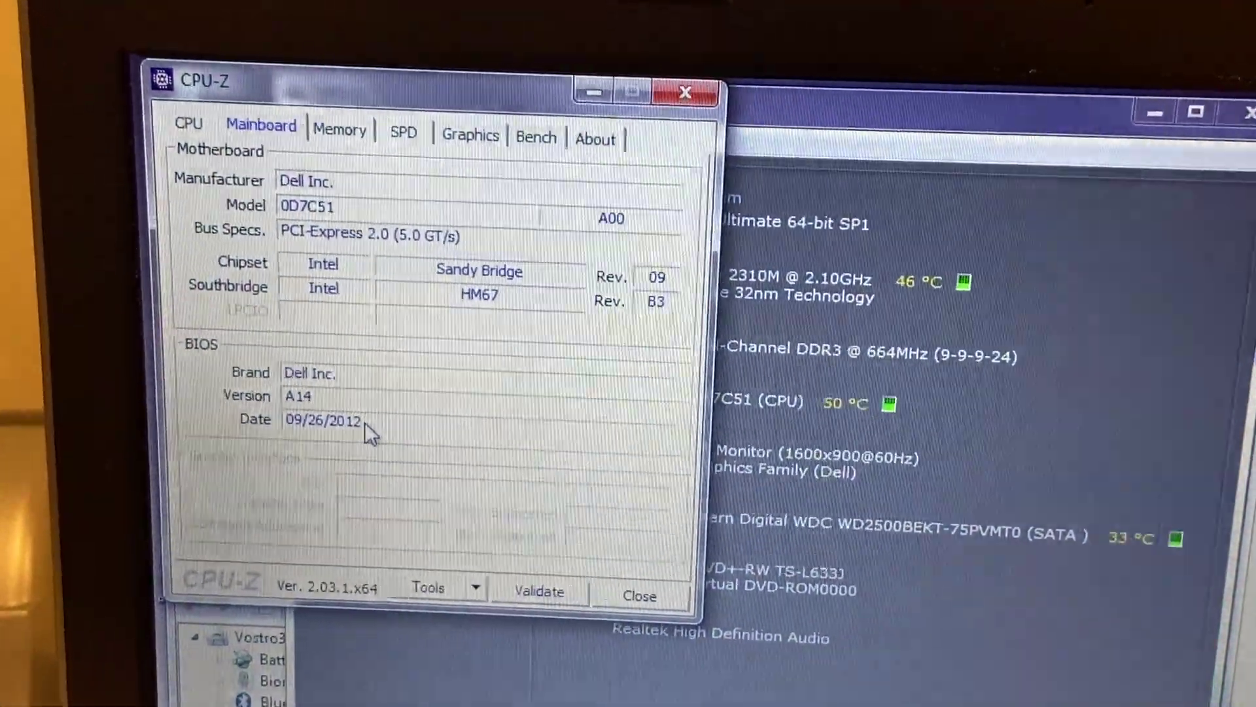
click(343, 138)
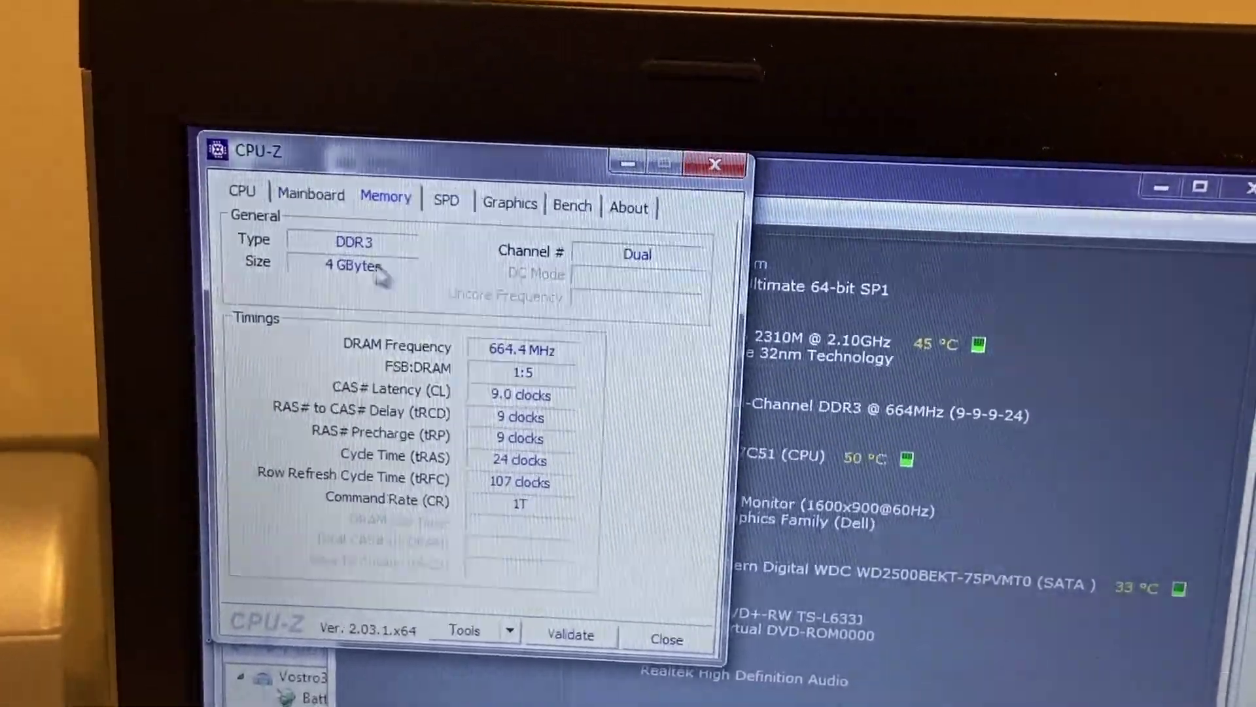
Step: Check the Slot #2 memory module on the SPD page, then view the Intel HD Graphics details
click(465, 199)
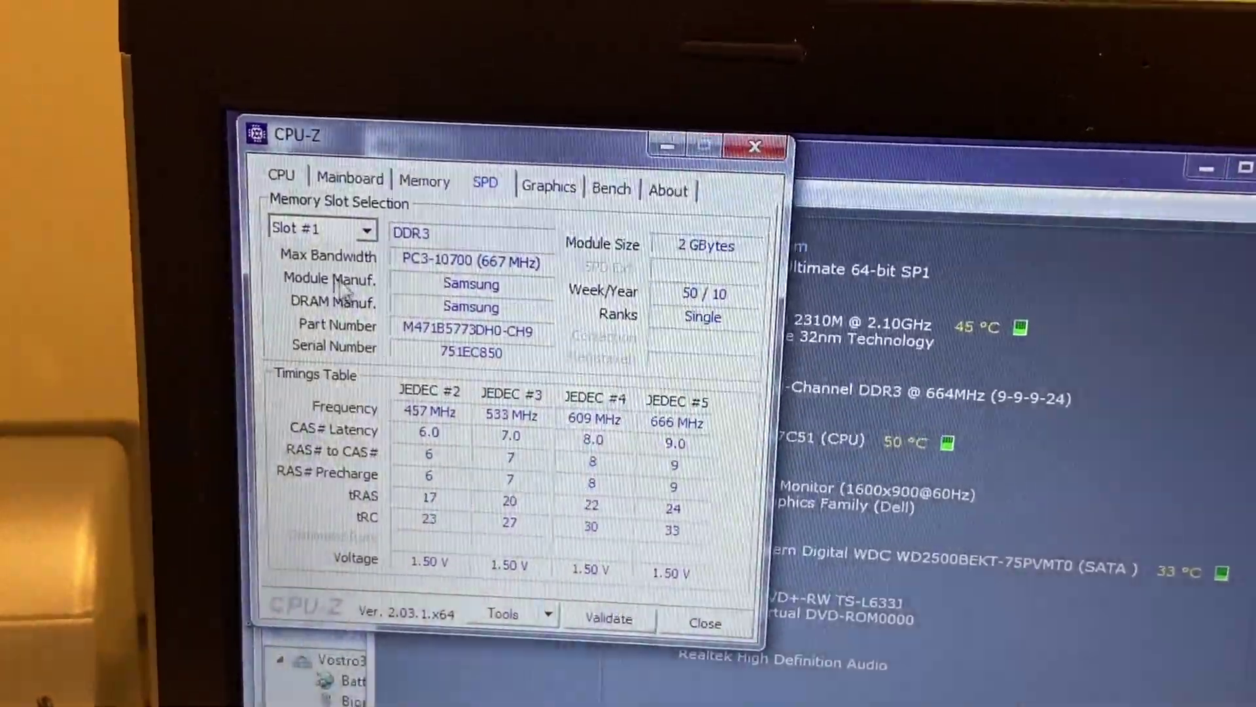
click(389, 220)
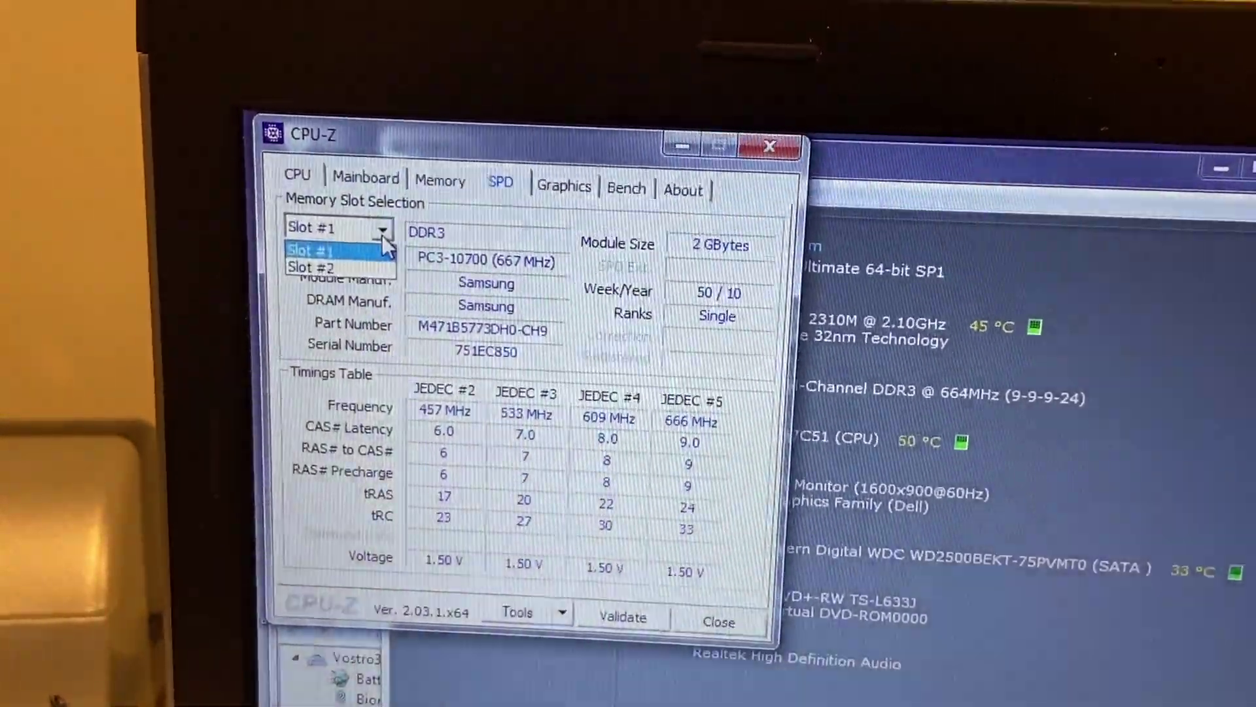
click(382, 263)
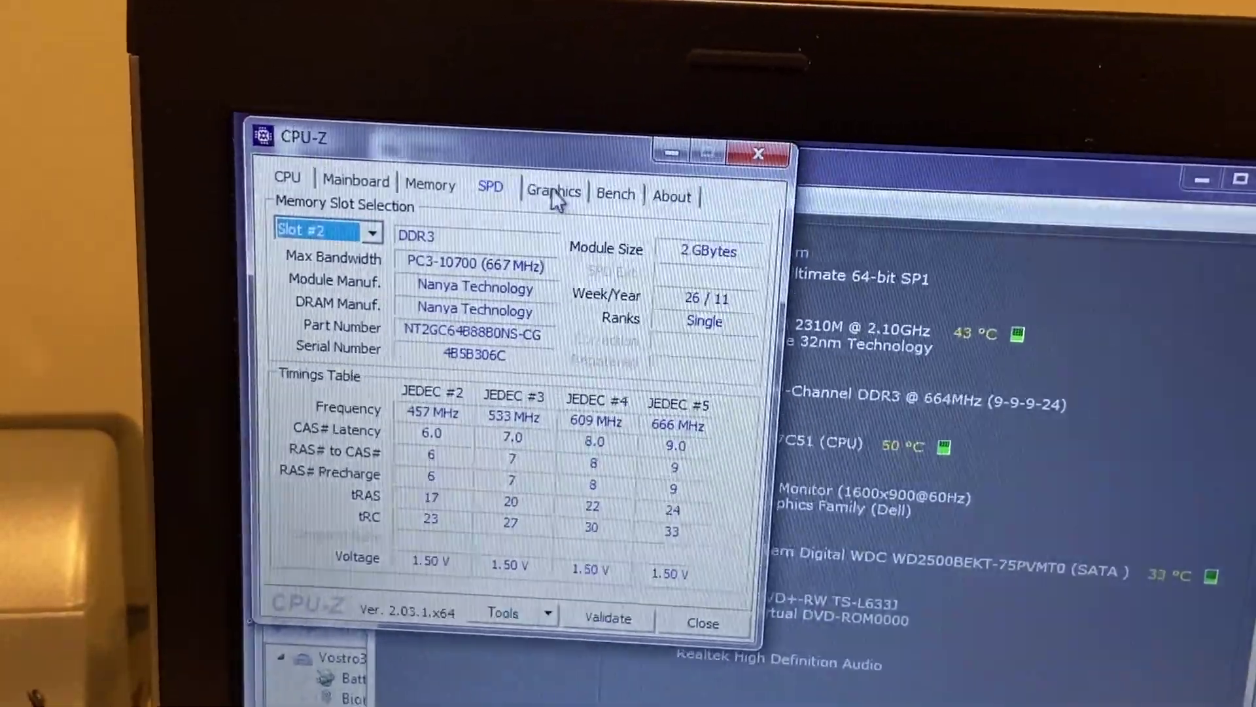
click(558, 190)
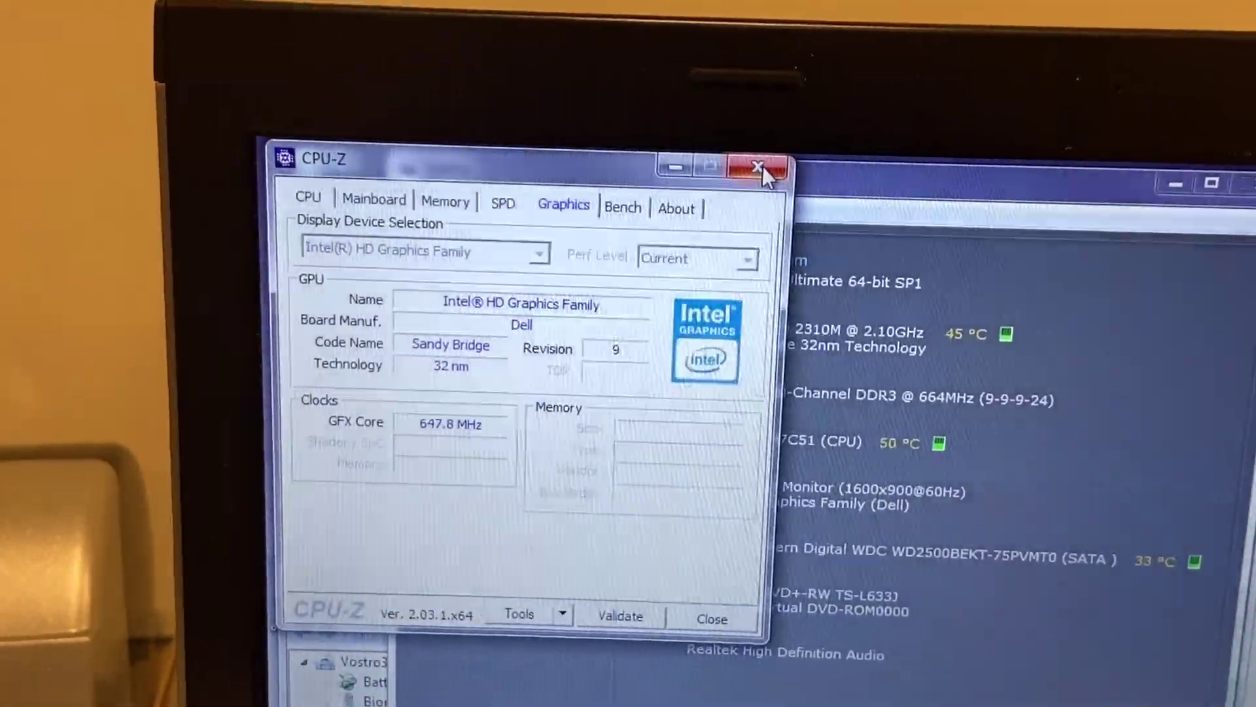
Step: Close CPU-Z to reveal Speccy's summary showing Windows 7 Ultimate 64-bit and the Core i3
click(762, 168)
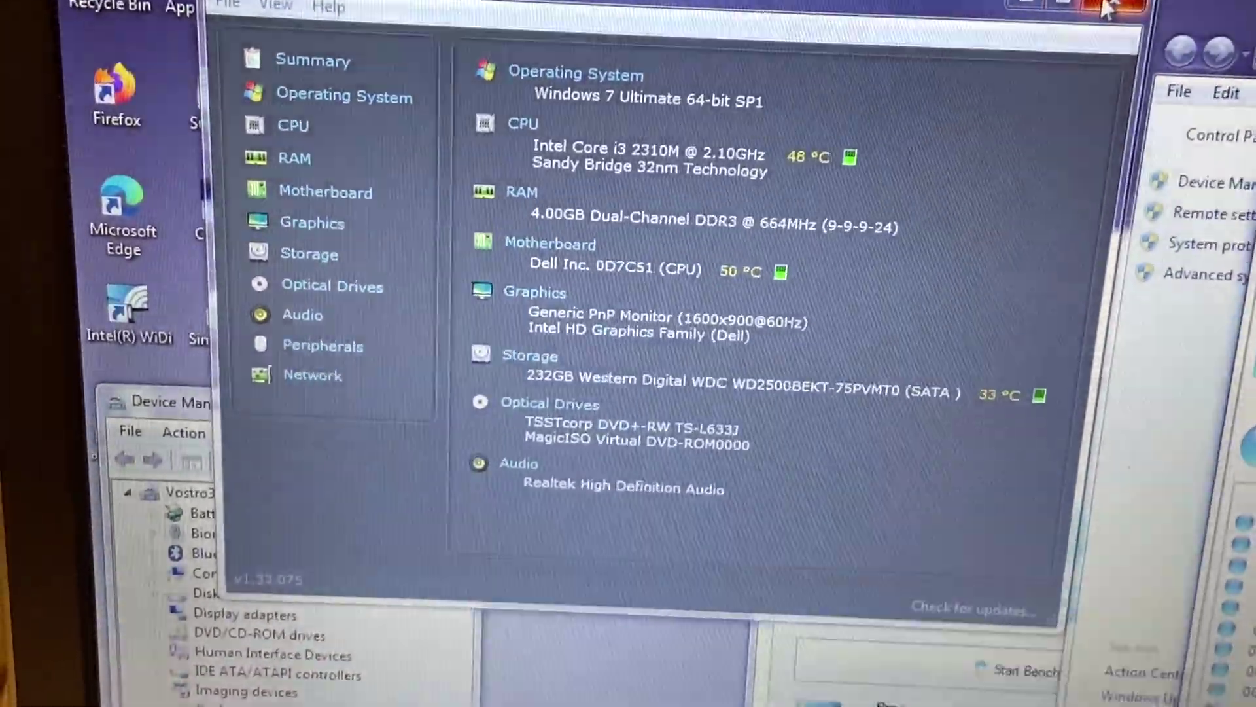
Step: Close the Speccy summary window to reveal Device Manager and NovaBench
click(1107, 8)
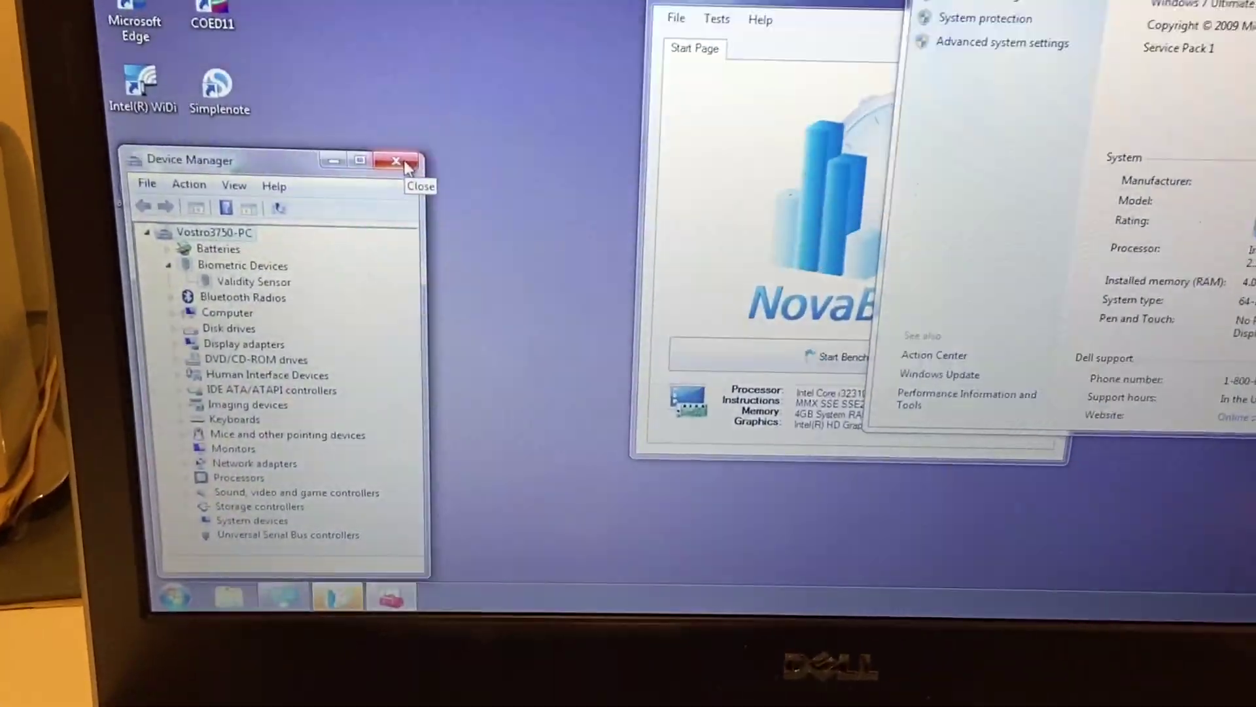
Step: Close Device Manager and bring up the Vostro 3750 System page with its 4.5 rating
click(451, 216)
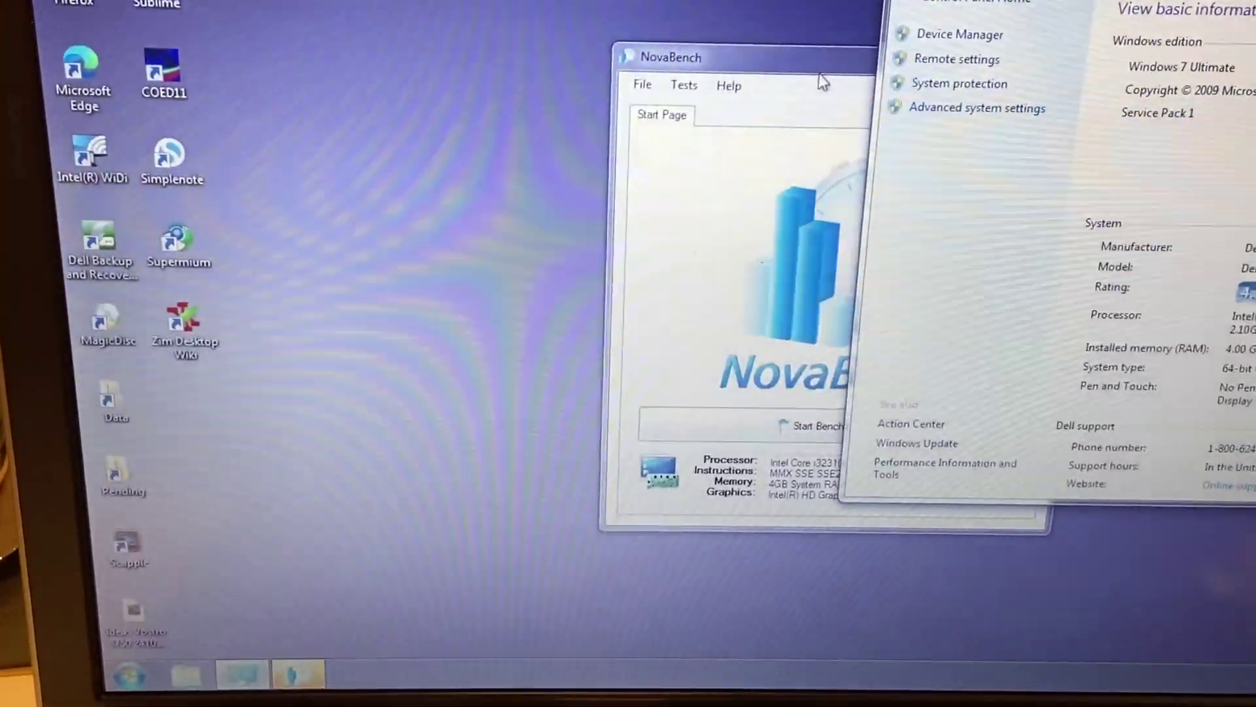
click(805, 76)
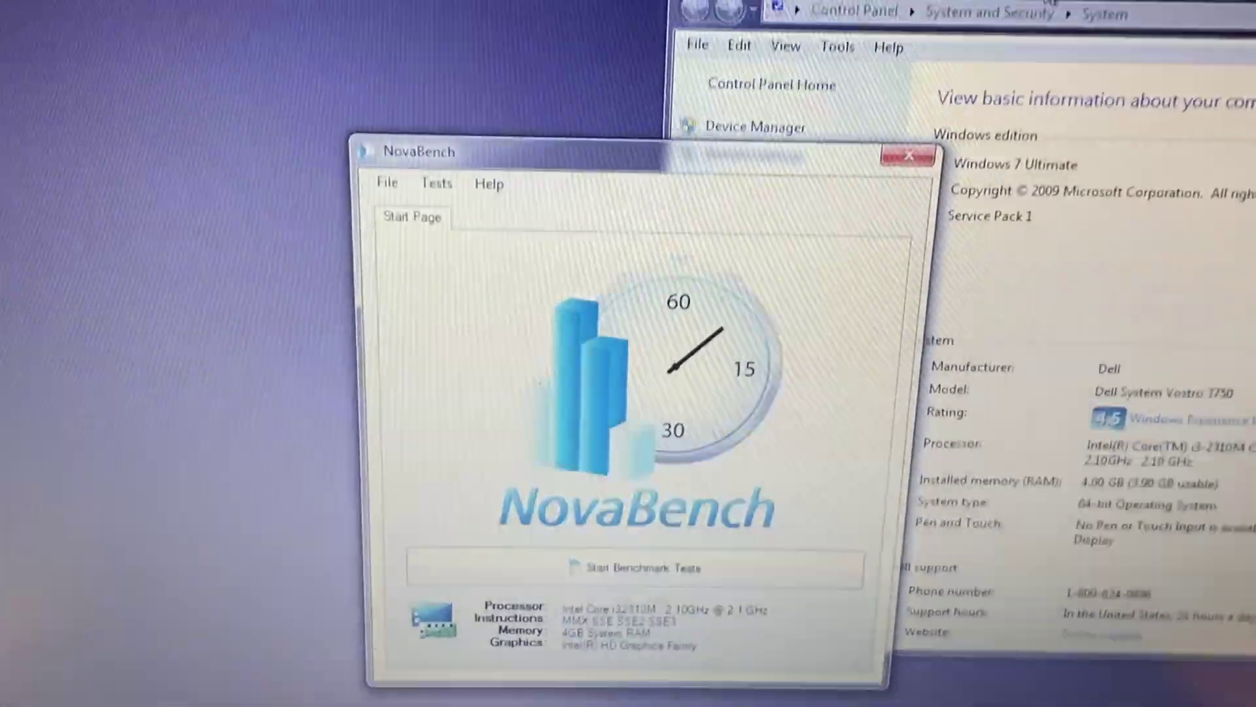
key(alt+Tab)
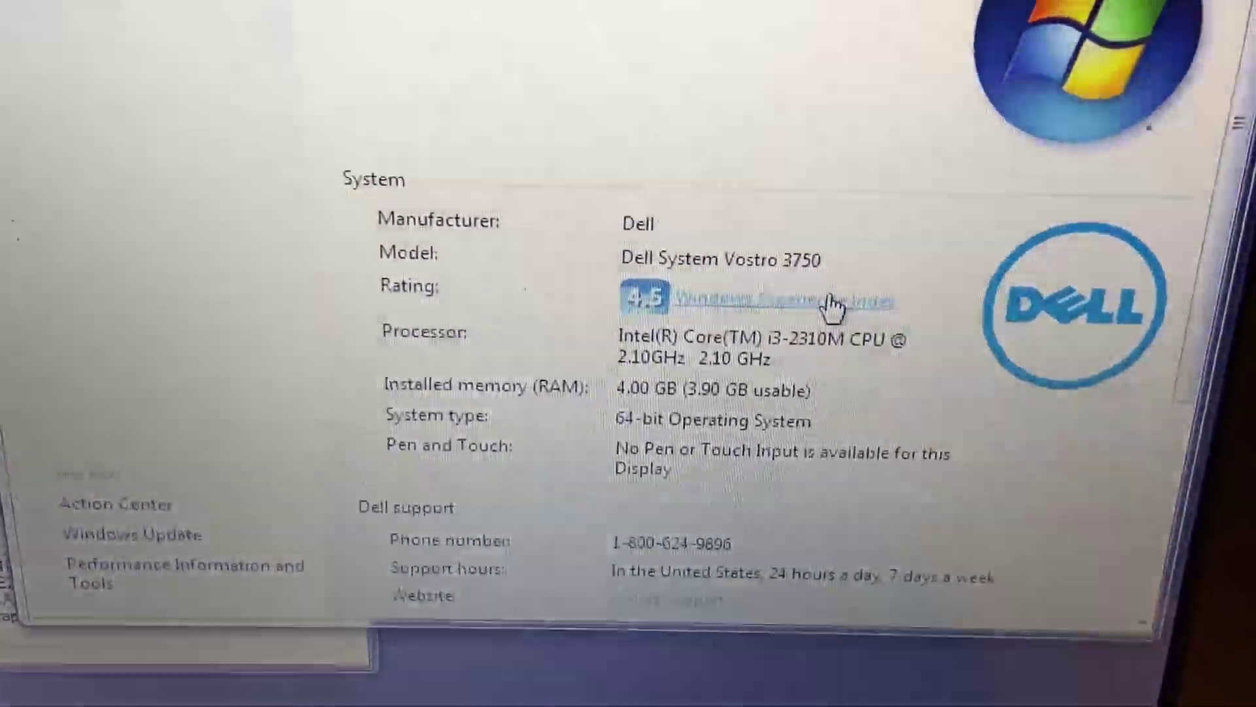
click(874, 300)
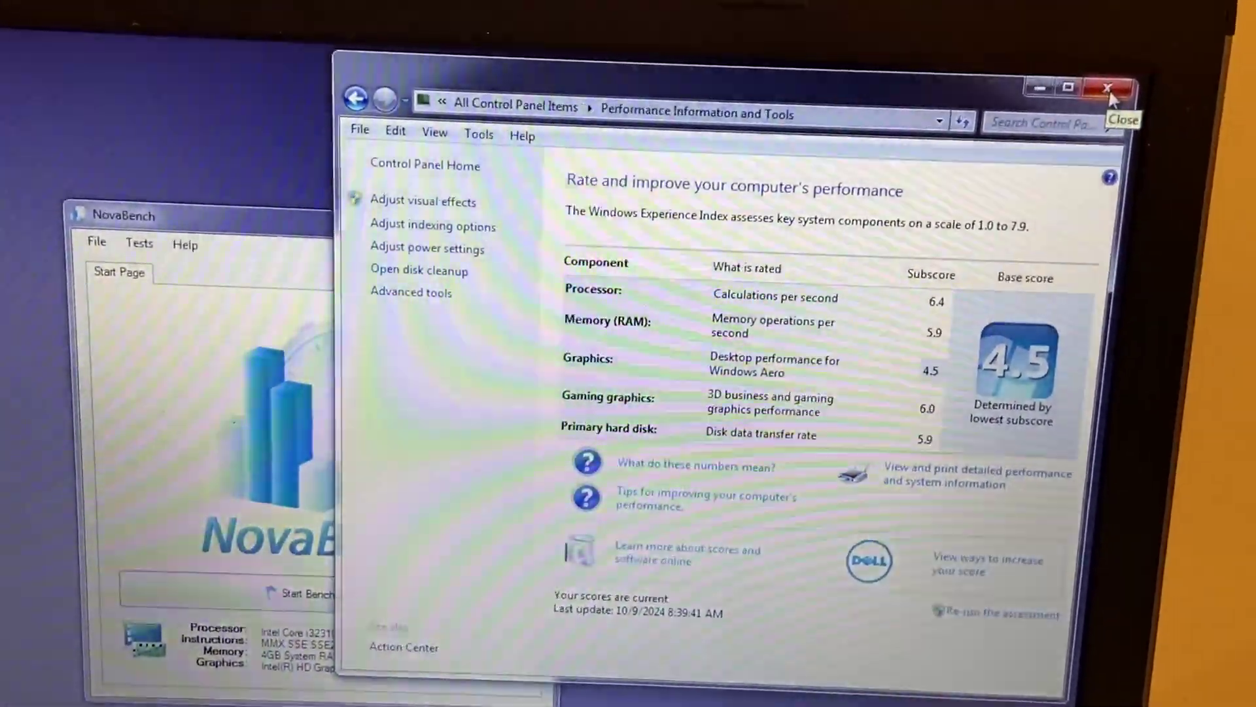
Step: Close the Performance Information window after reviewing the 4.5 base score and subscores
click(1092, 108)
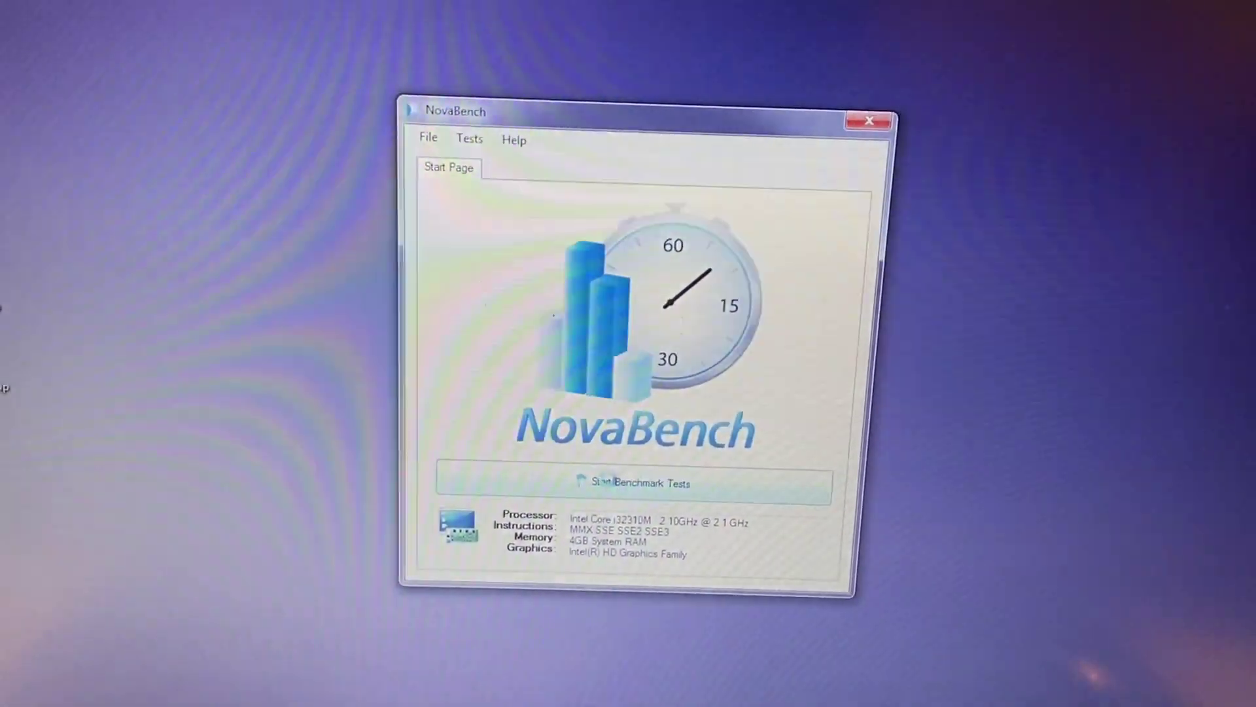
Step: Start NovaBench's benchmark tests and exit MagicDisc and AltSnap from the system tray
click(604, 483)
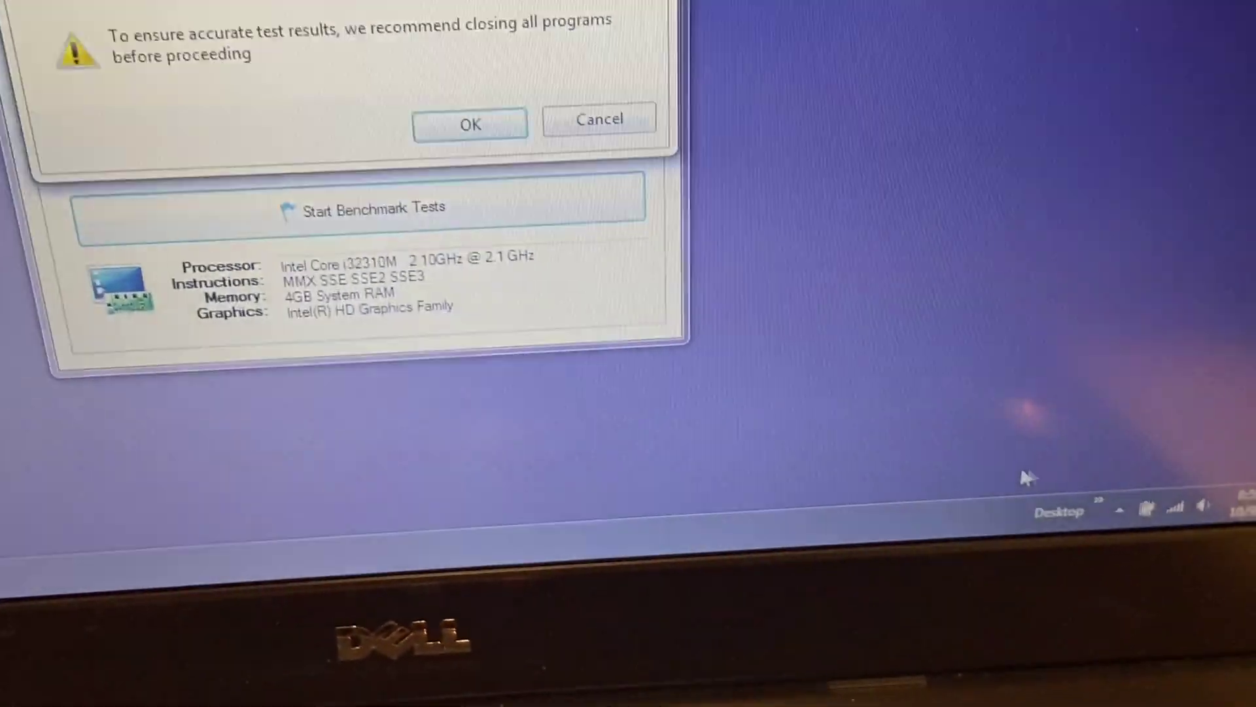
click(1041, 503)
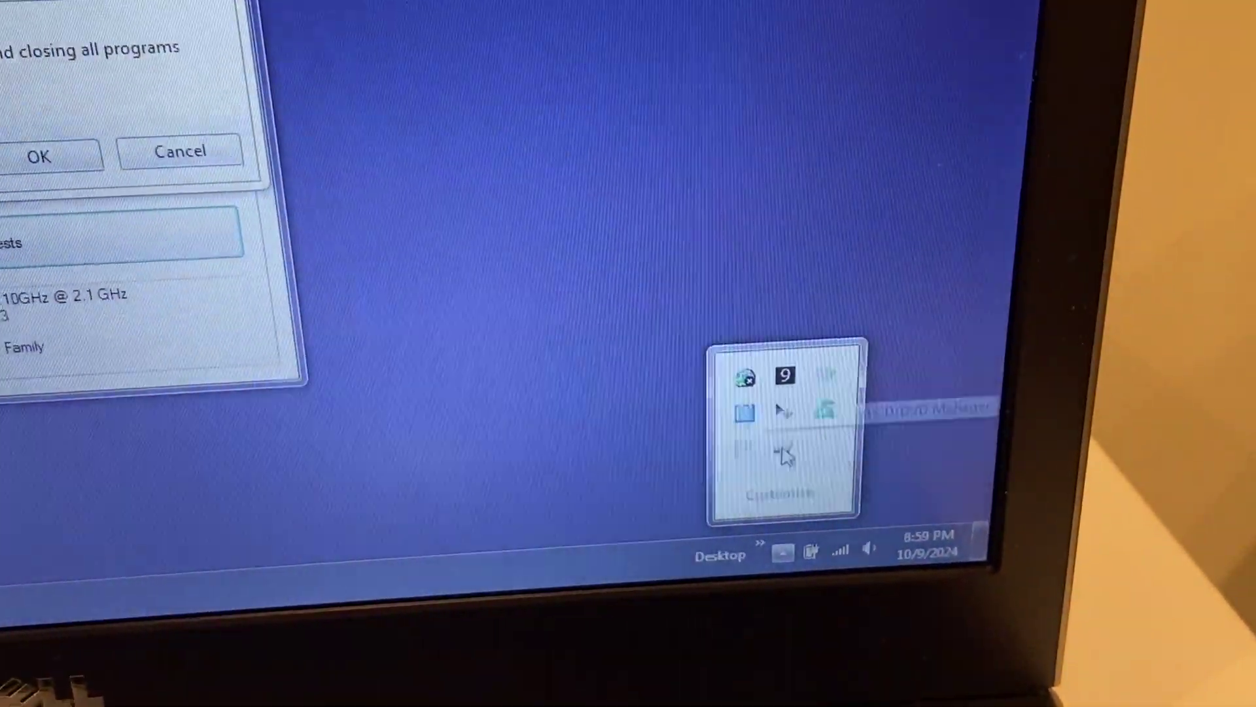
right_click(787, 470)
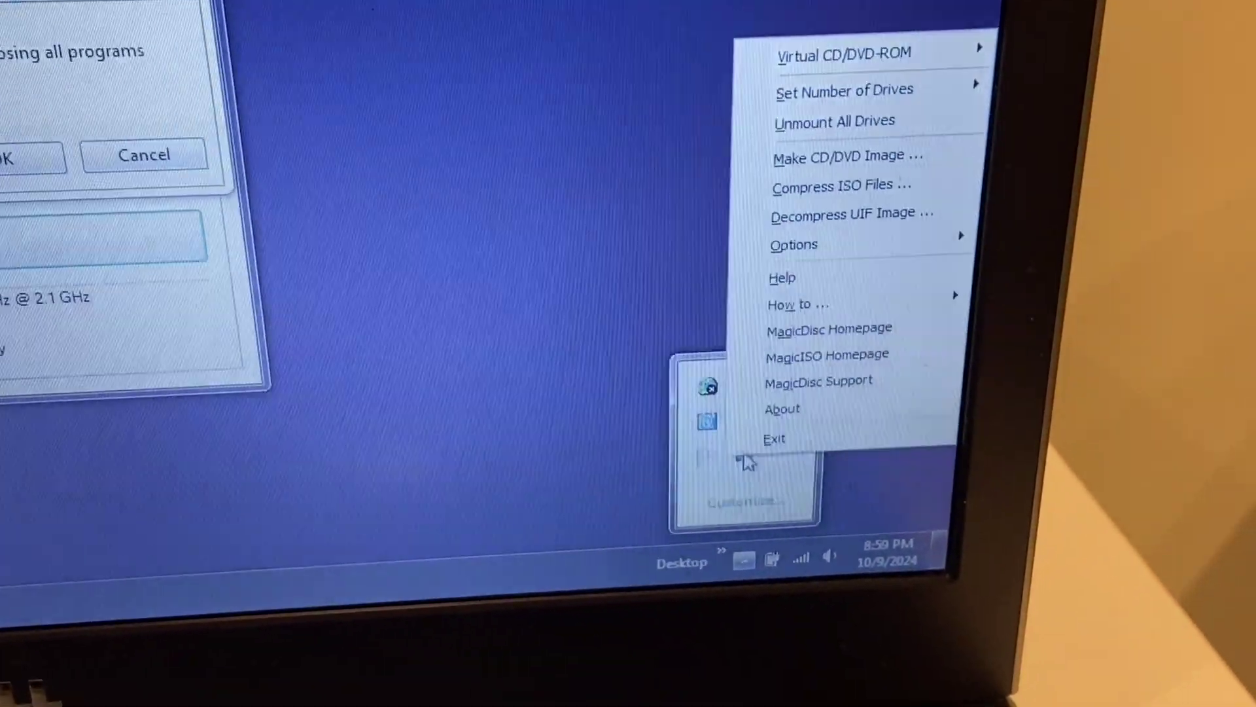
click(785, 460)
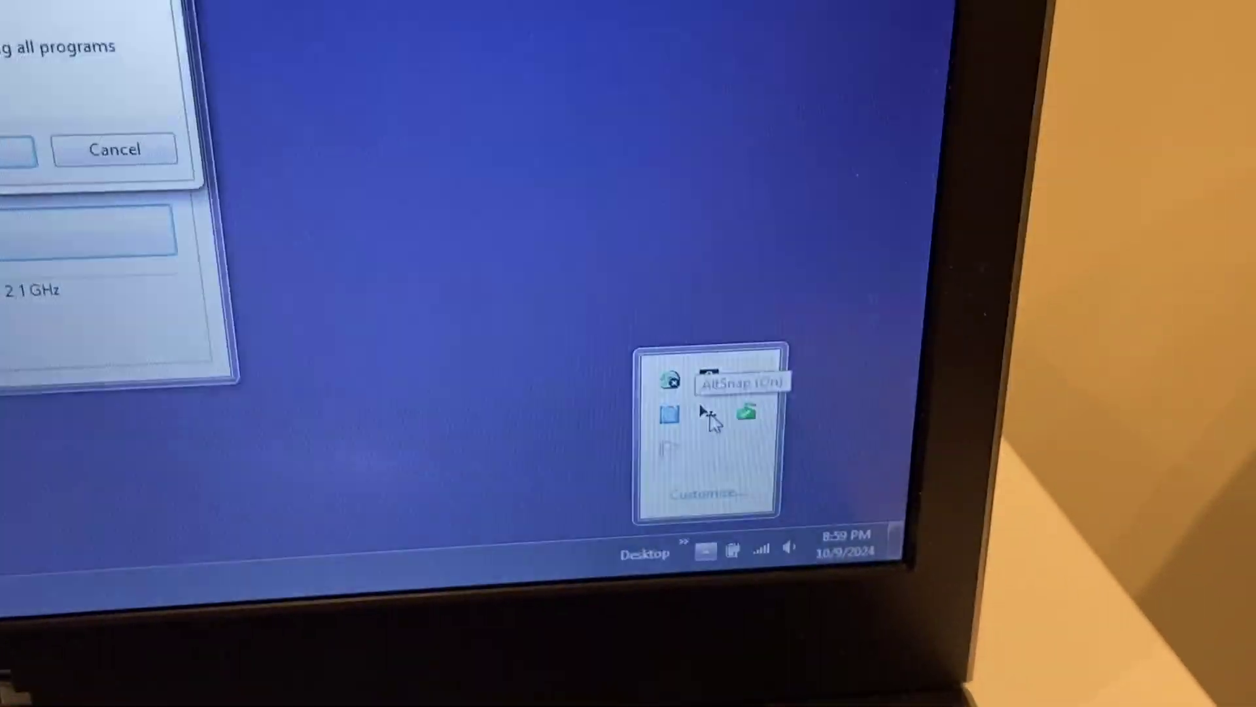
right_click(756, 464)
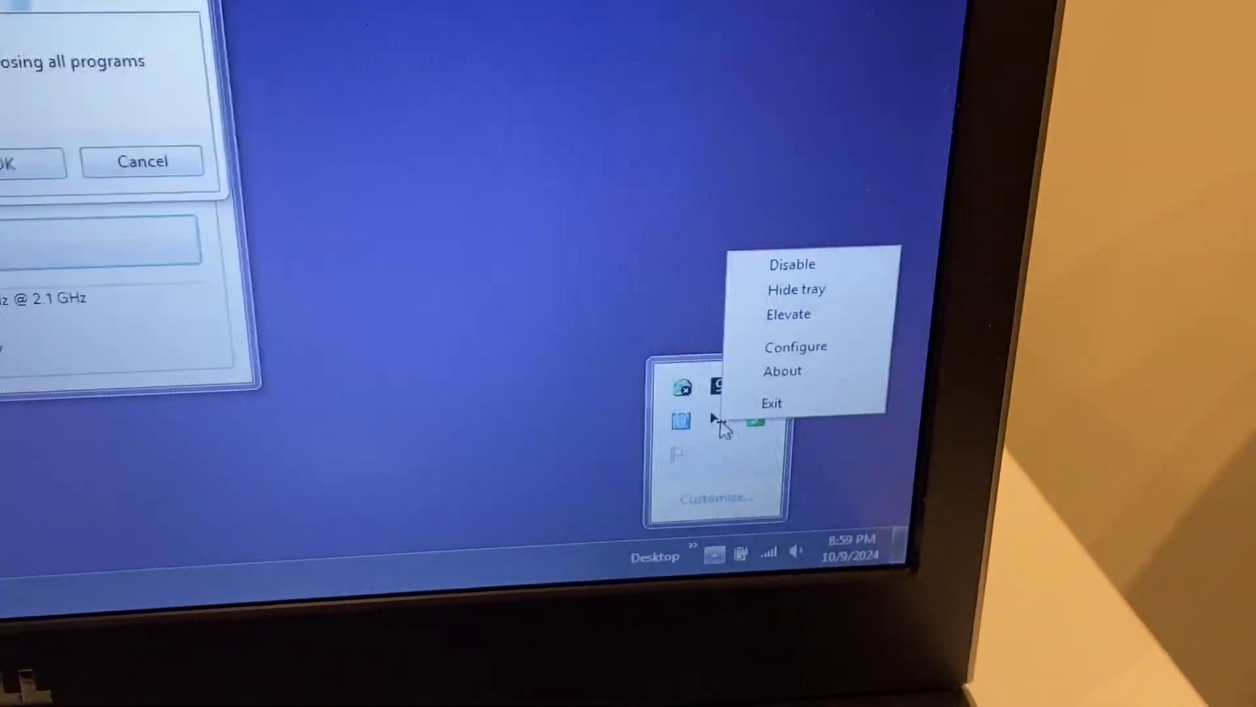
click(775, 405)
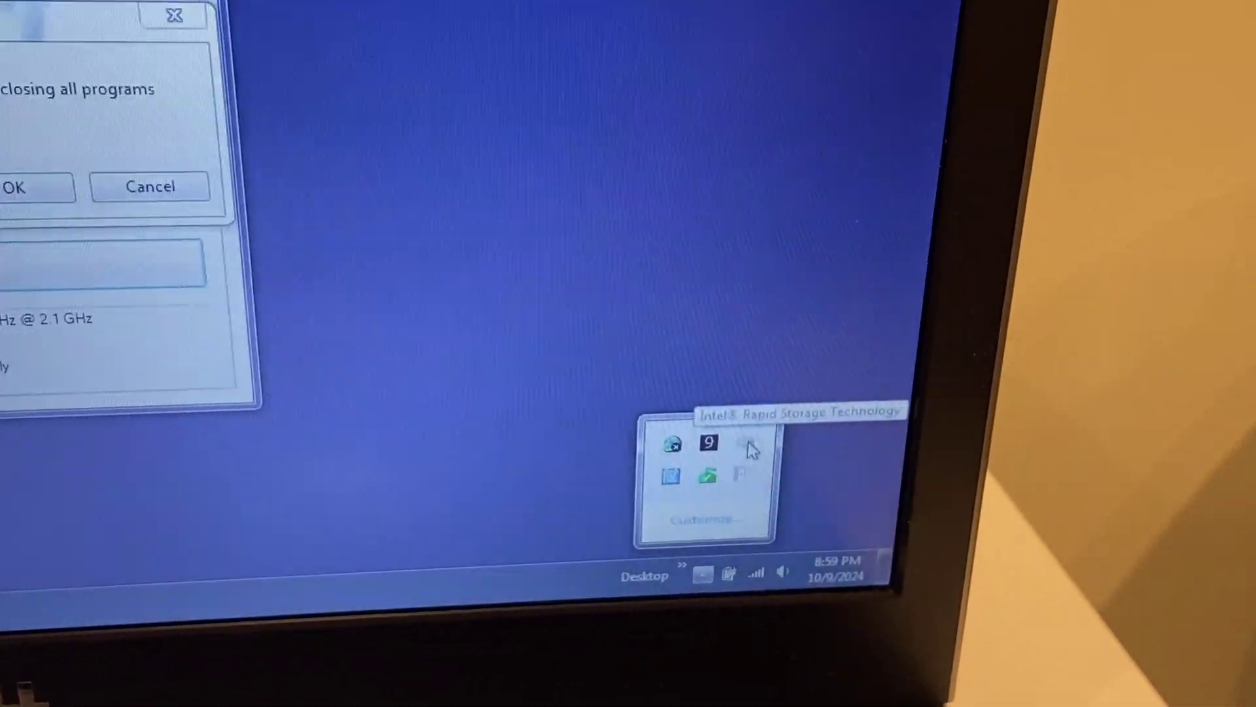
click(601, 390)
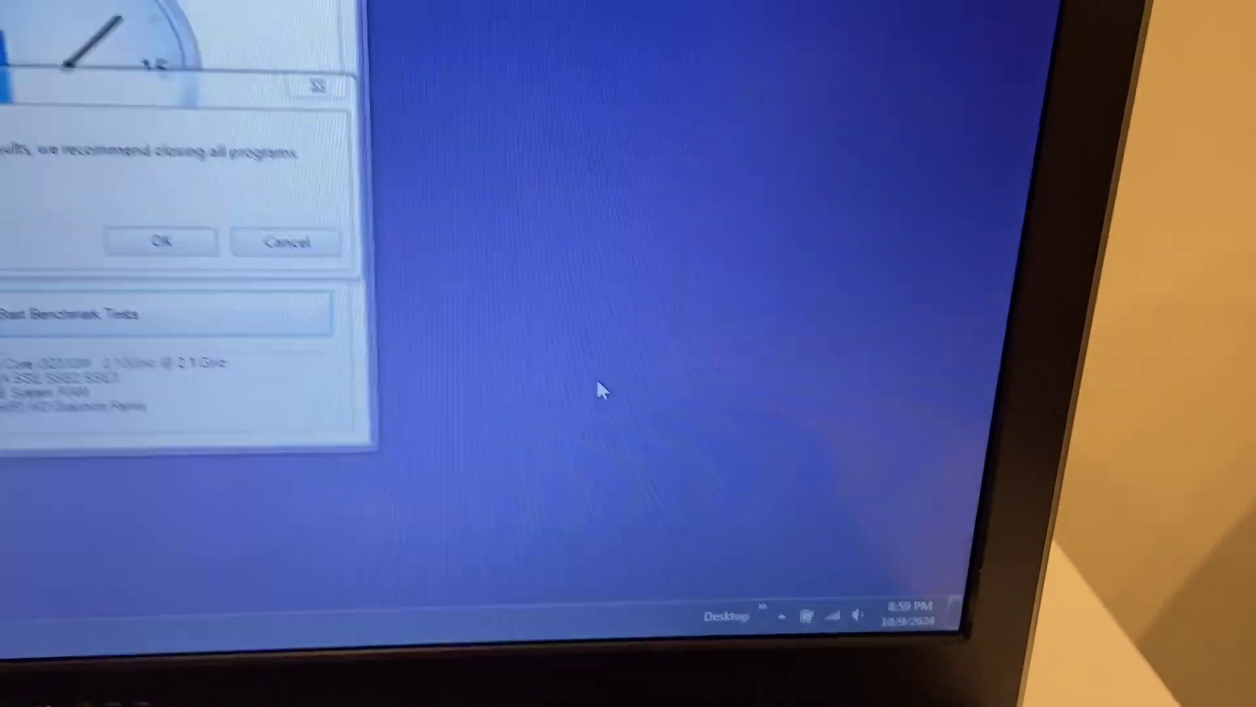